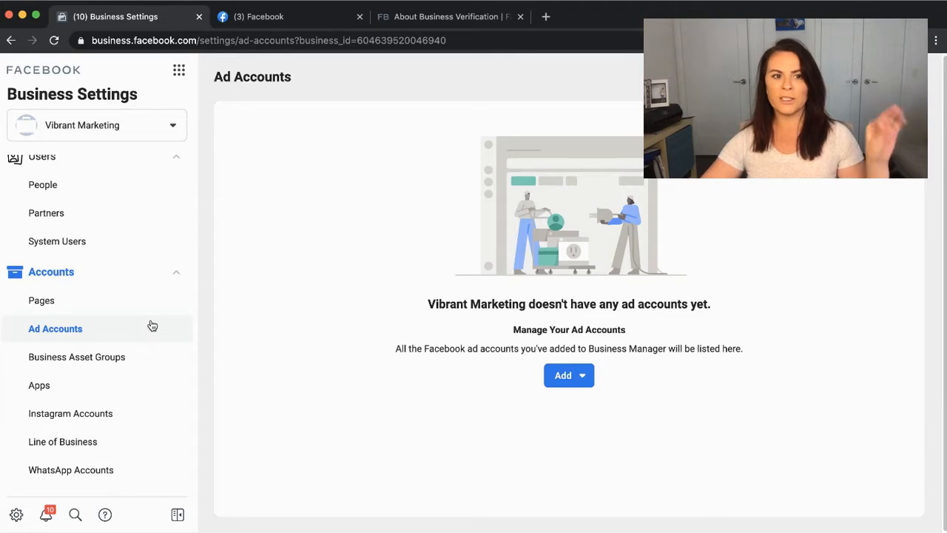
Examine the forms for adding an existing ad account and for requesting access to another business's ad account, leaving both without submitting.
left_click(558, 375)
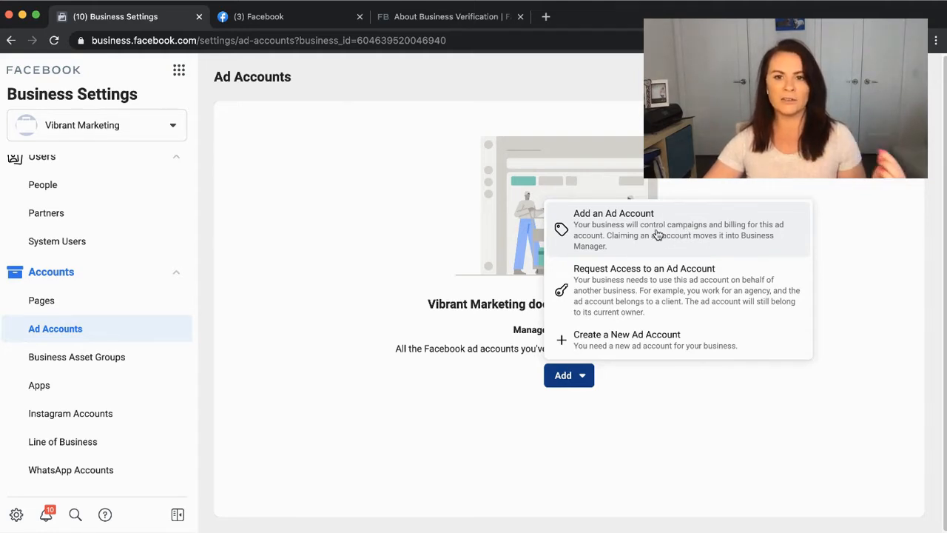
left_click(657, 235)
left_click(424, 279)
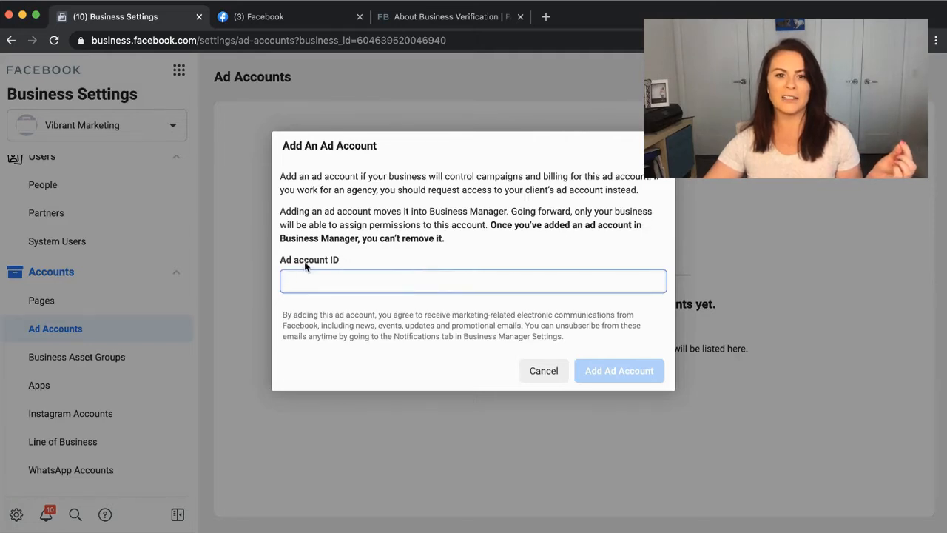
left_click(543, 370)
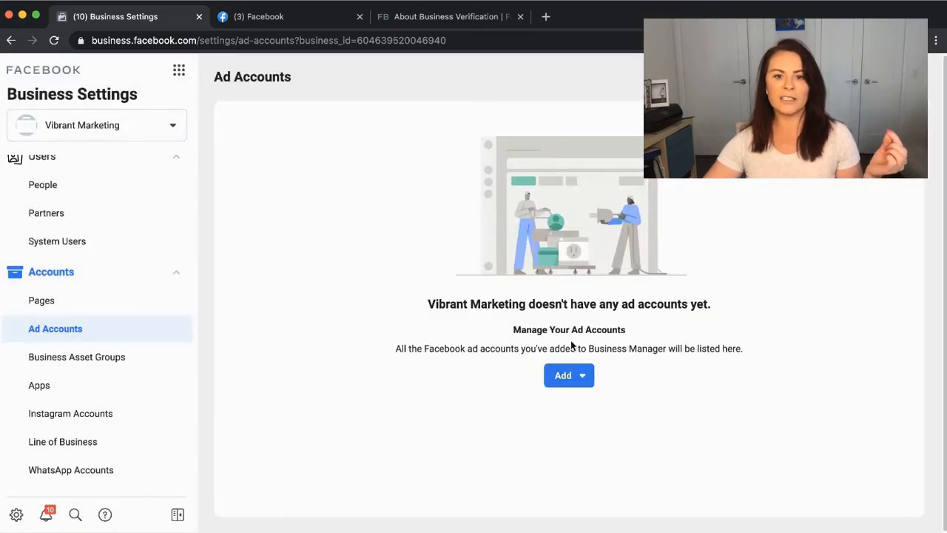
left_click(579, 376)
left_click(686, 297)
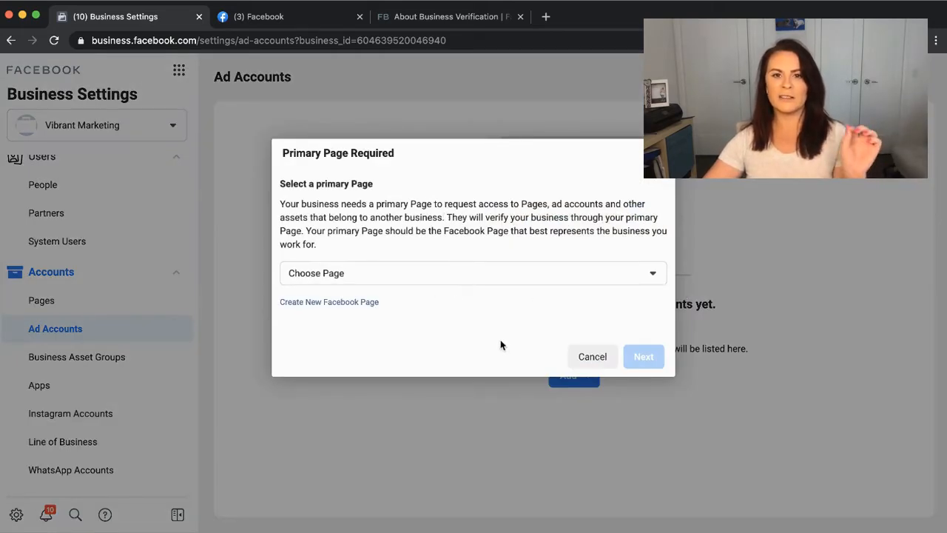
left_click(591, 356)
Start creating a new ad account for the business and name it Vibrant Marketing.
left_click(589, 368)
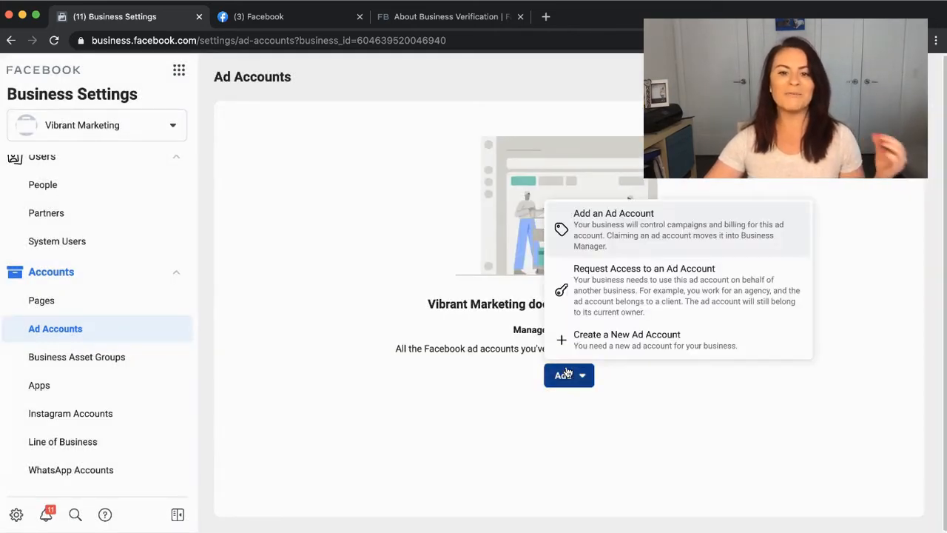
left_click(669, 350)
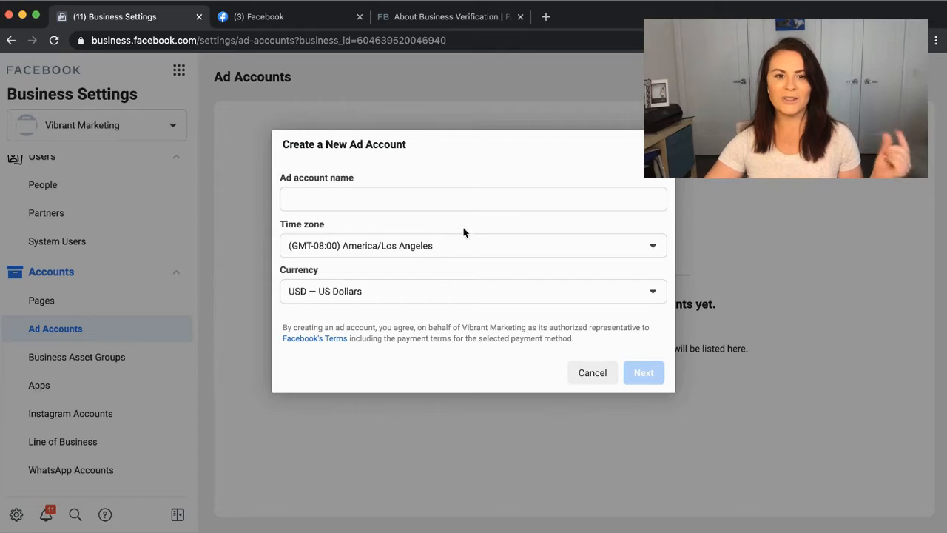
left_click(437, 199)
type("V")
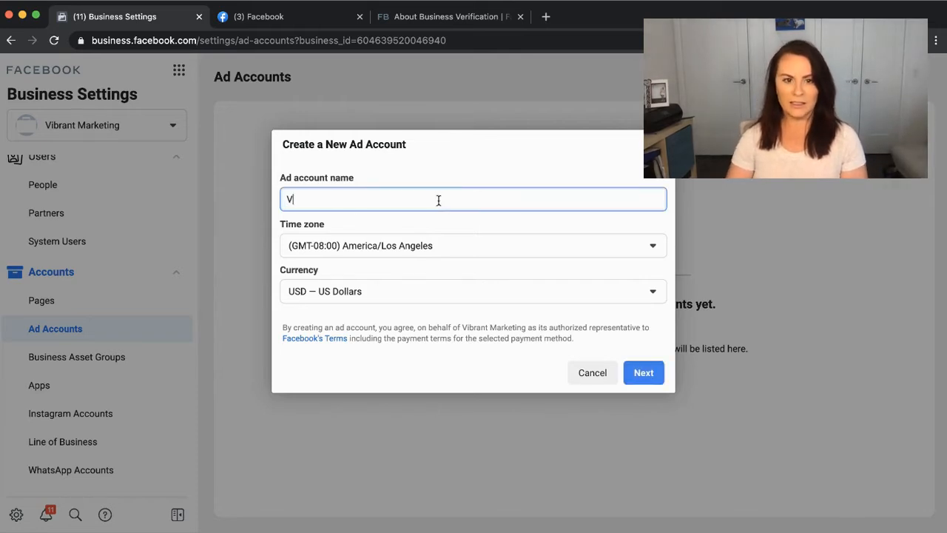
type("ibrant Marketing")
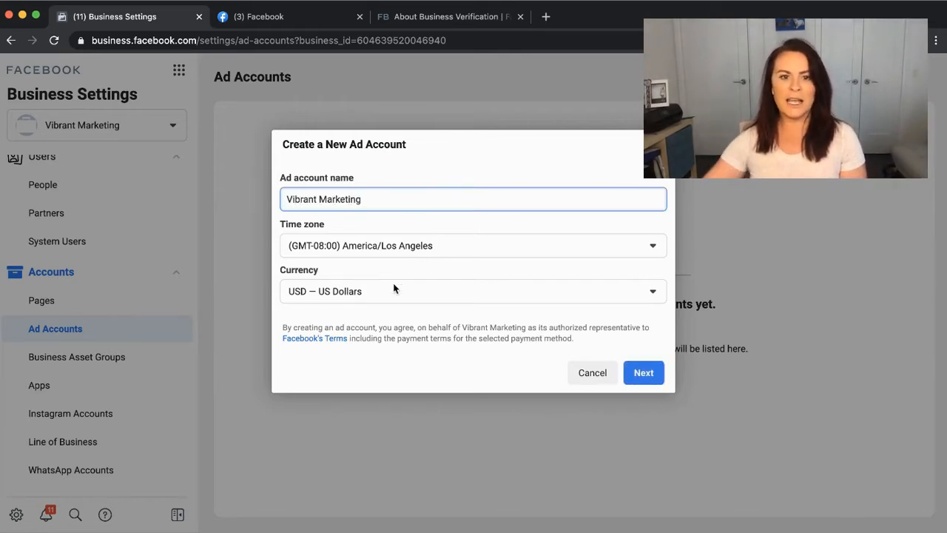
Set the new ad account's time zone to (GMT-05:00) America/Toronto.
key("Tab")
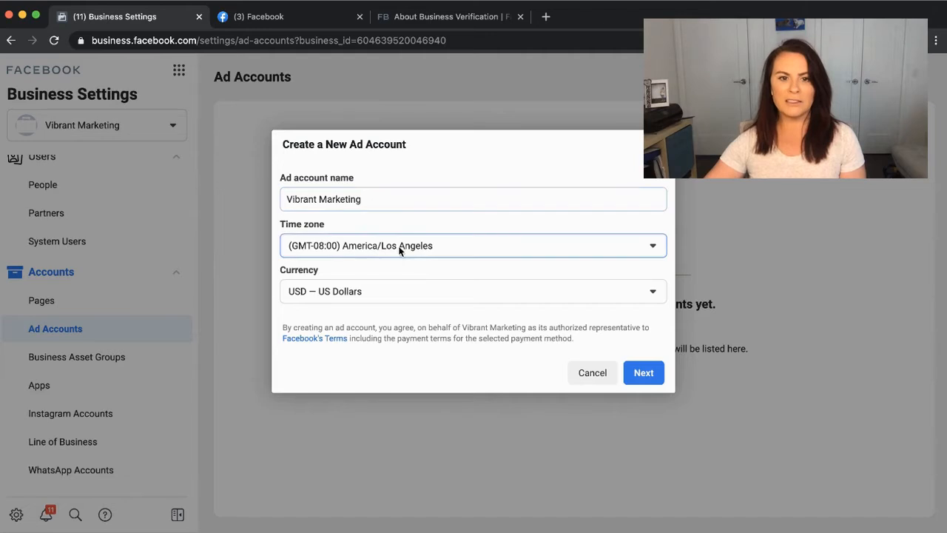
left_click(642, 251)
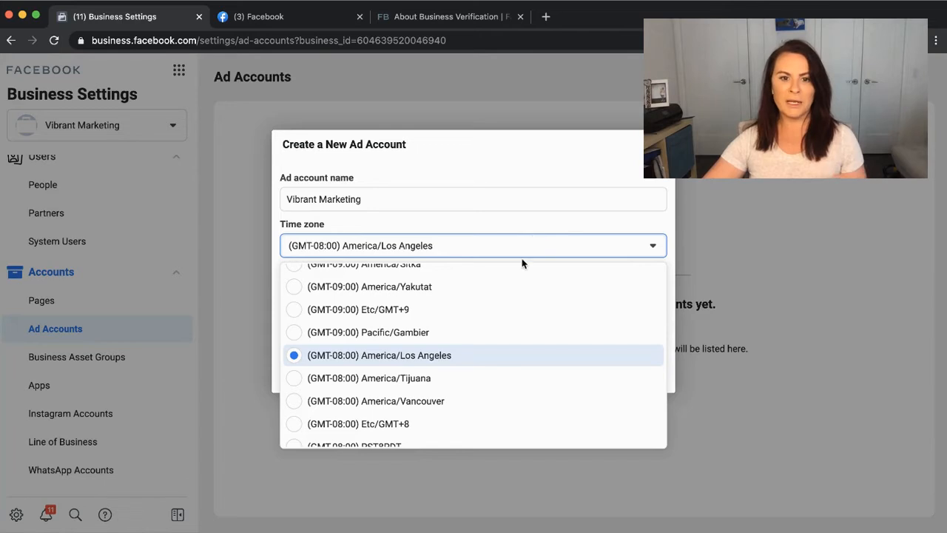
scroll(501, 318, "up", 3)
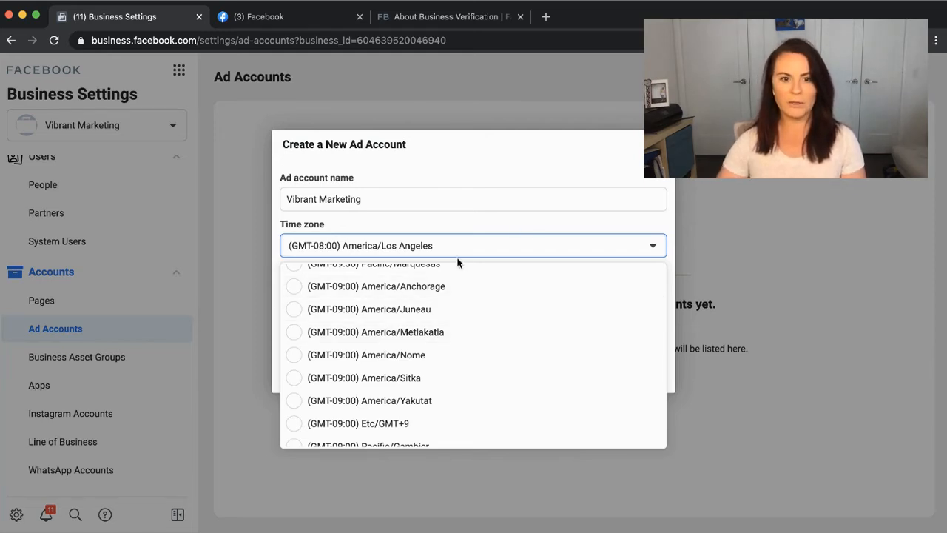
scroll(482, 387, "down", 5)
scroll(484, 391, "up", 8)
scroll(483, 391, "up", 2)
scroll(481, 392, "down", 6)
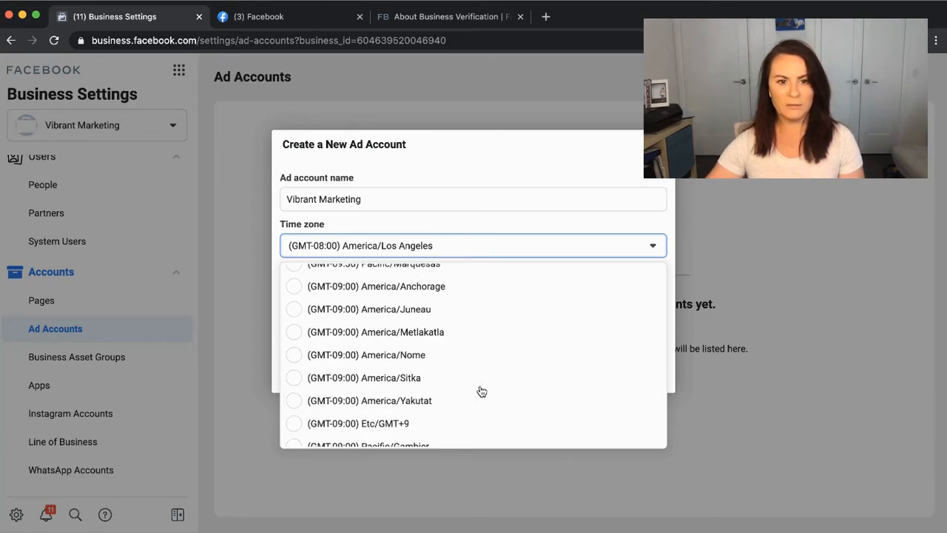
scroll(481, 391, "down", 12)
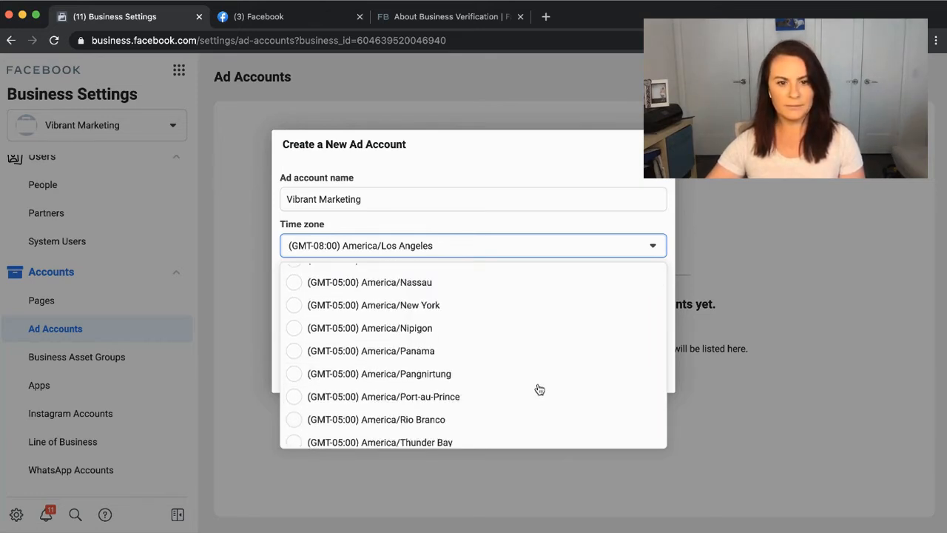
left_click(522, 405)
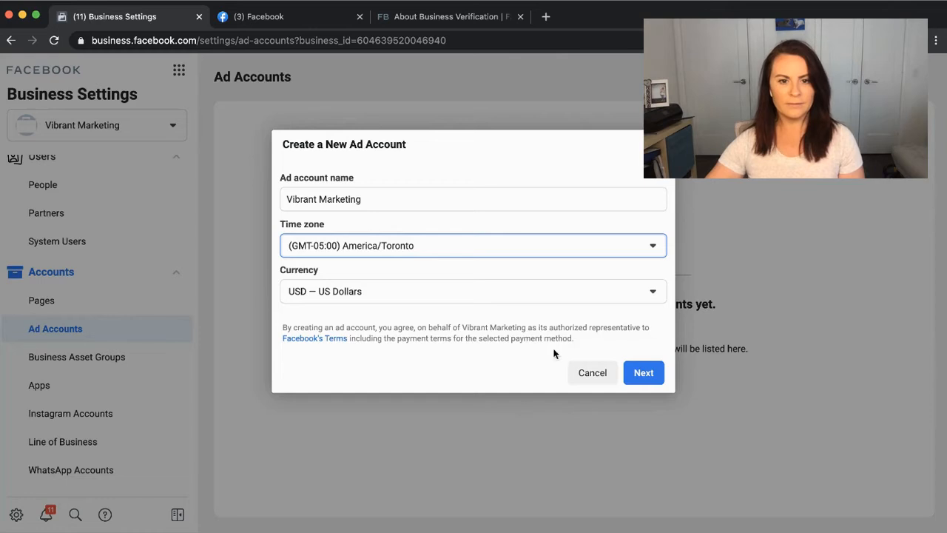
Set the new ad account's currency to CAD – Canadian Dollar.
left_click(465, 295)
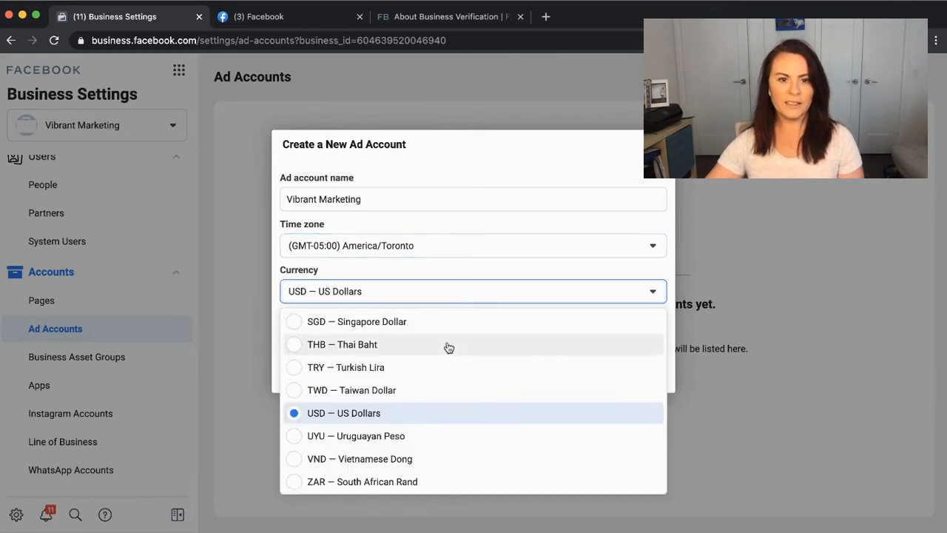
scroll(447, 348, "up", 15)
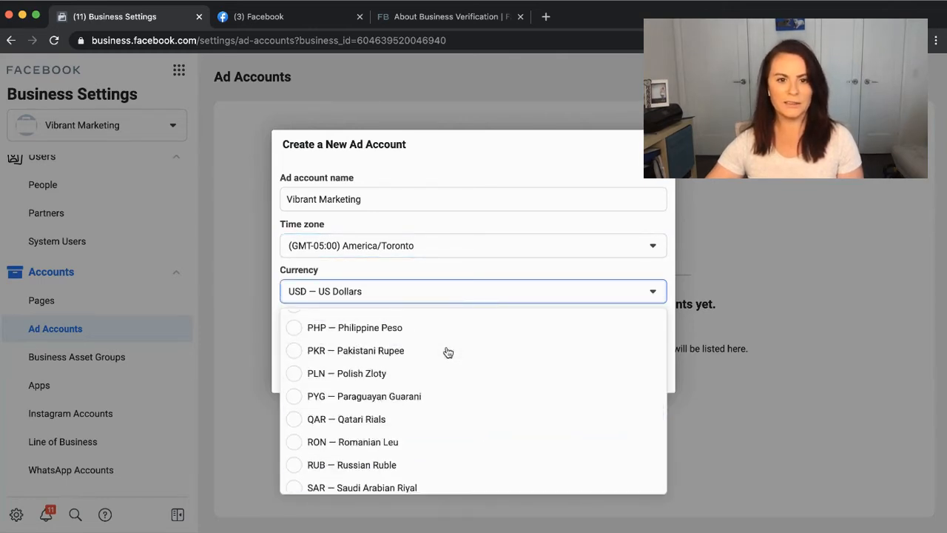
scroll(448, 352, "down", 3)
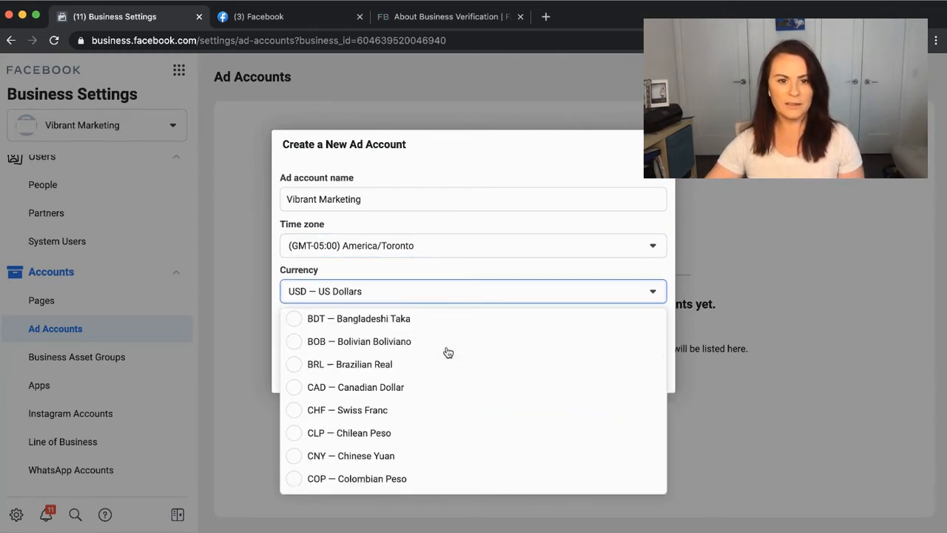
left_click(434, 385)
Designate the ad account for use by My business (Vibrant Marketing) and create it.
left_click(643, 373)
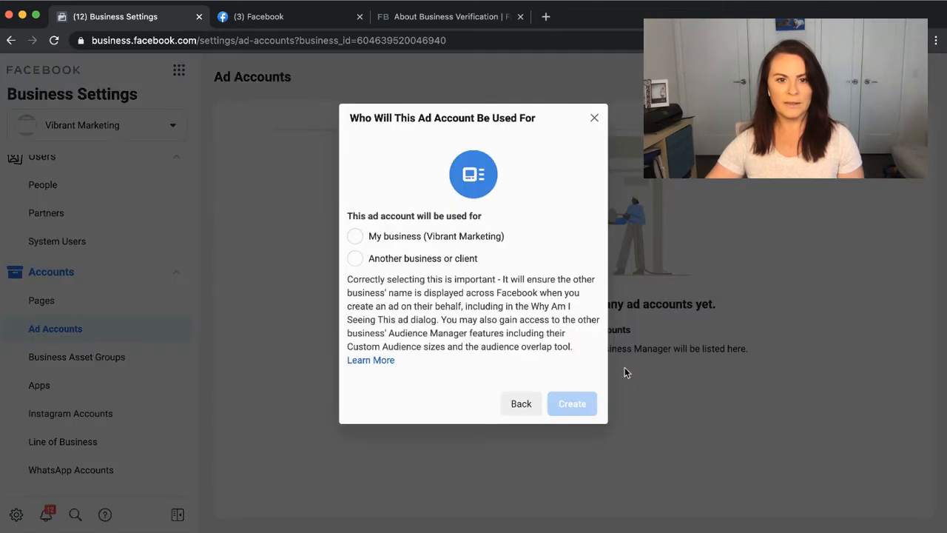
left_click(355, 237)
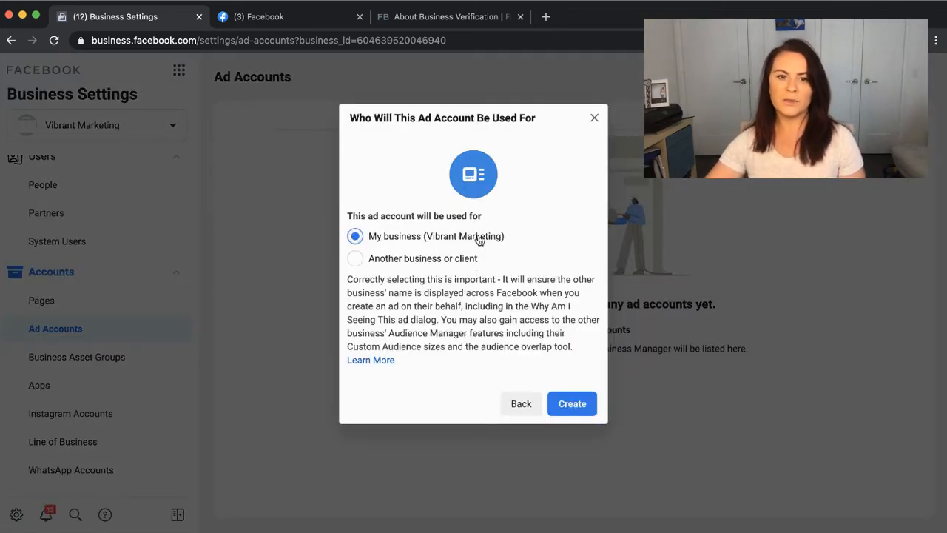
left_click(573, 405)
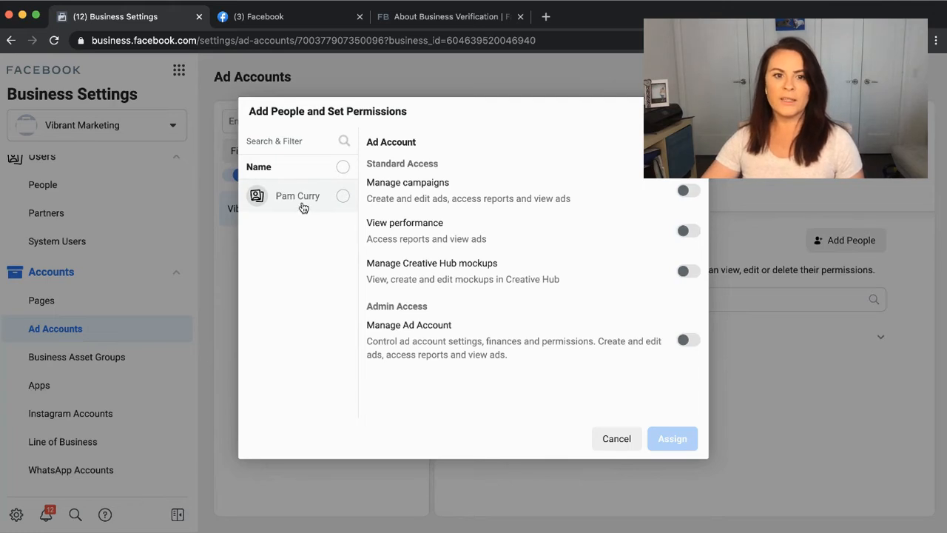
Assign the listed person to the new ad account with Manage campaigns and full Manage Ad Account admin access.
left_click(335, 208)
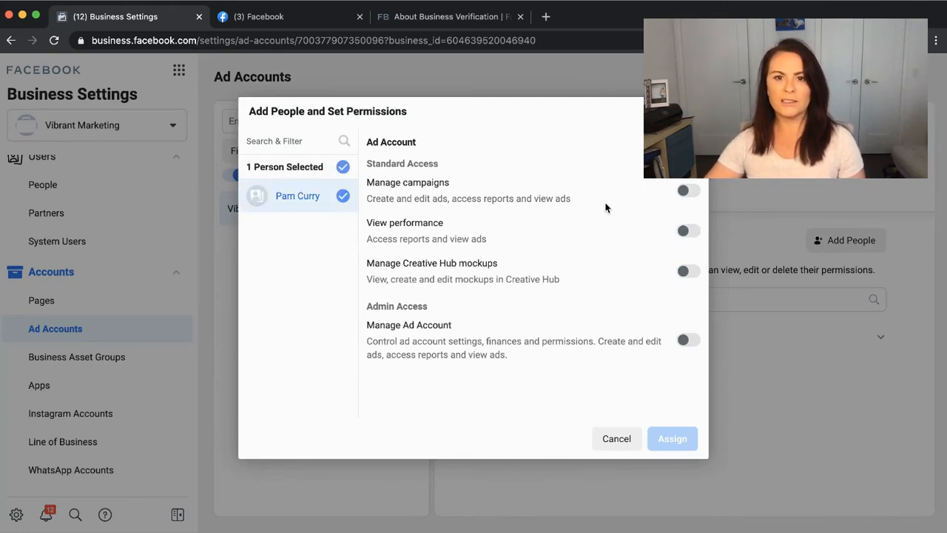
left_click(692, 191)
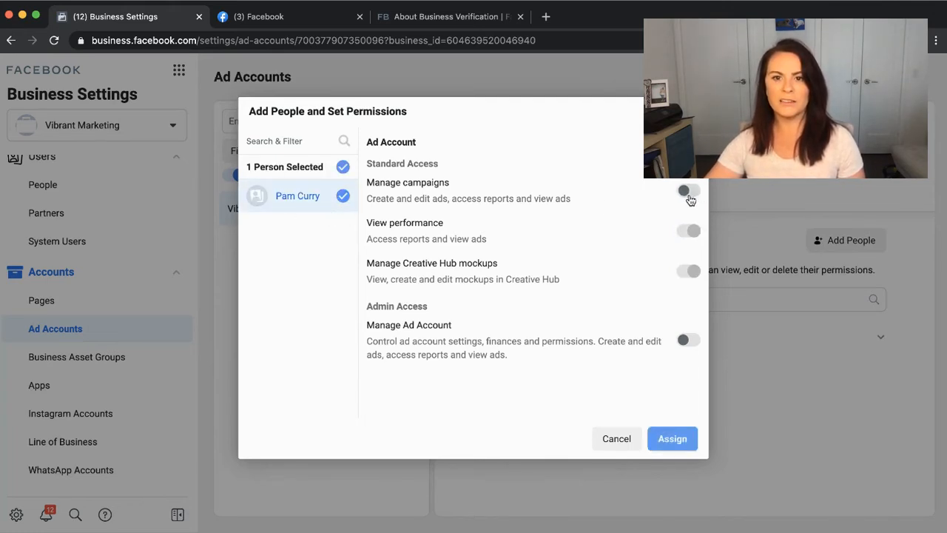
left_click(688, 341)
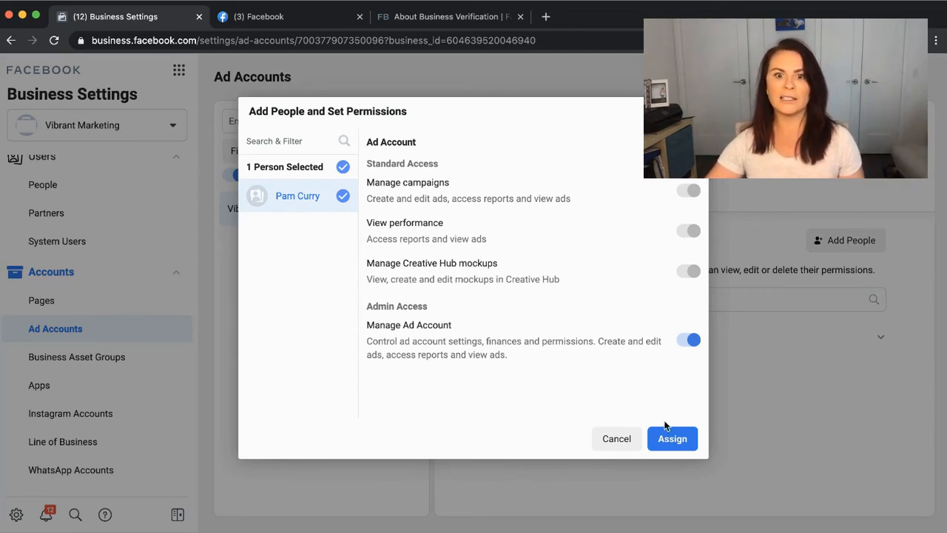
left_click(676, 444)
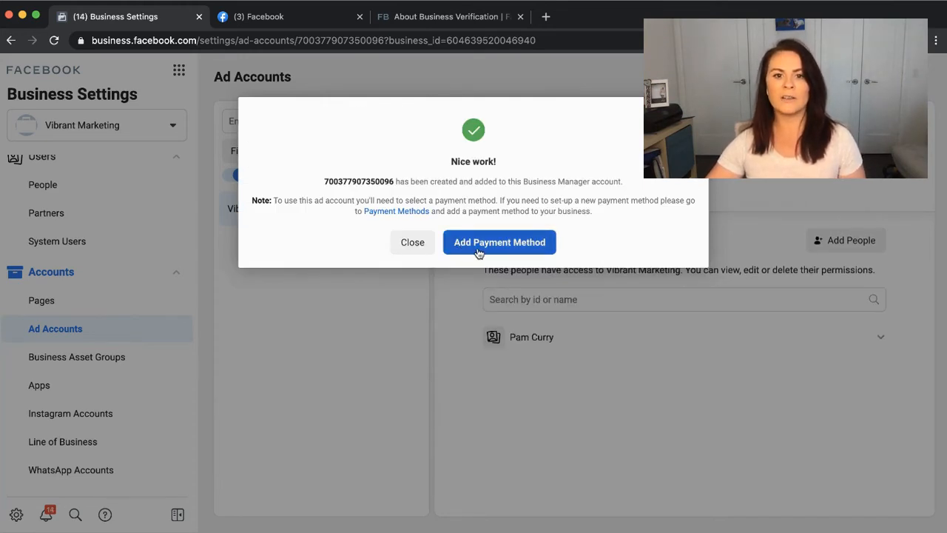
Begin adding payment information to the new ad account, trying Facebook Ad Credit and choosing PayPal as the payment method.
left_click(479, 252)
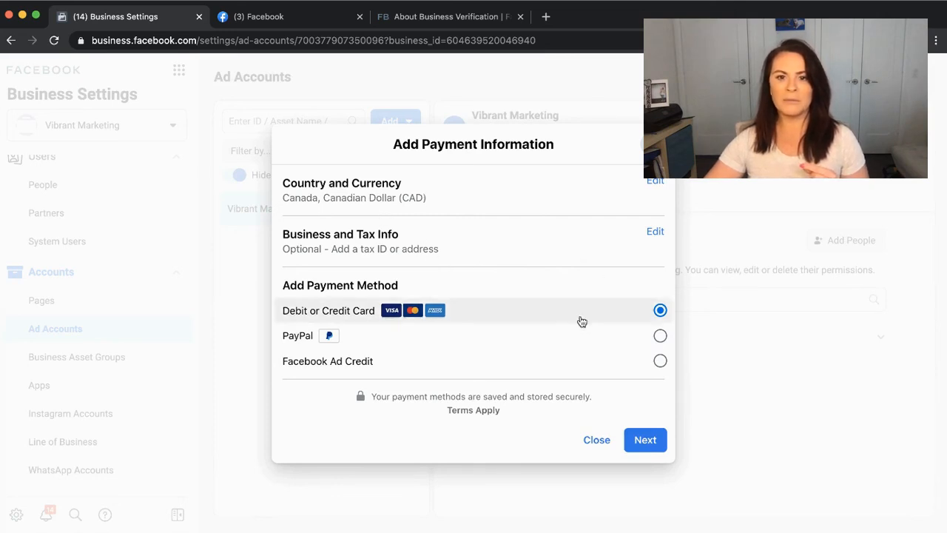
left_click(552, 345)
left_click(557, 363)
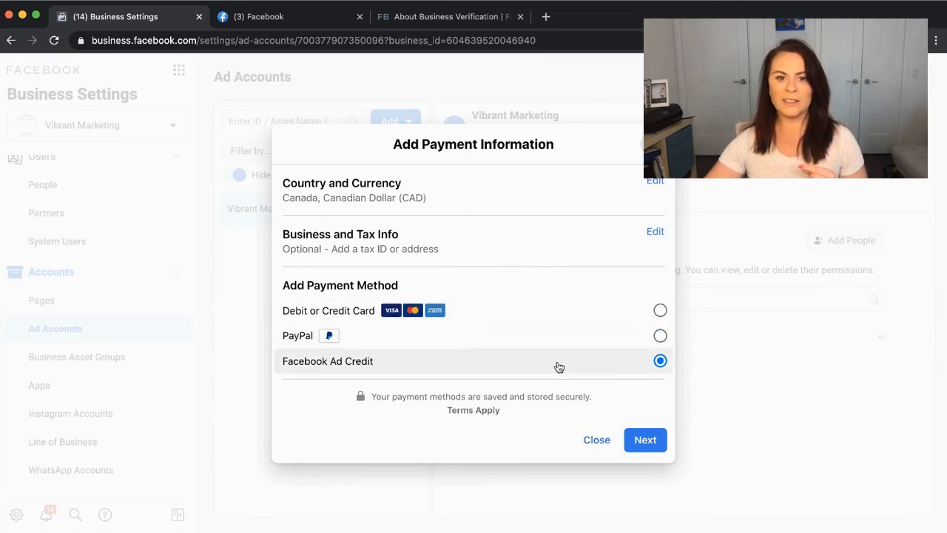
left_click(559, 337)
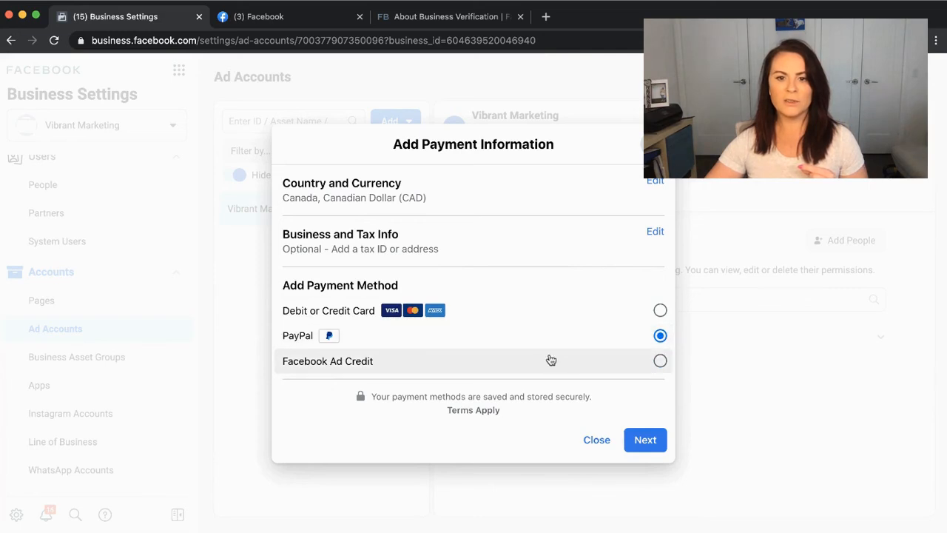